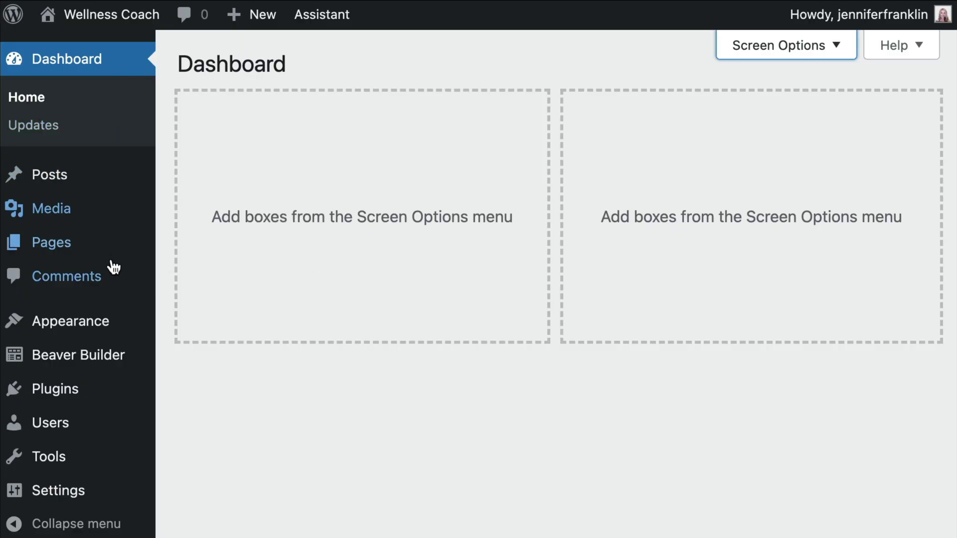
Open the still-empty Themer Layouts list under the Beaver Builder menu
{"action": "left_click", "coordinate": [111, 395]}
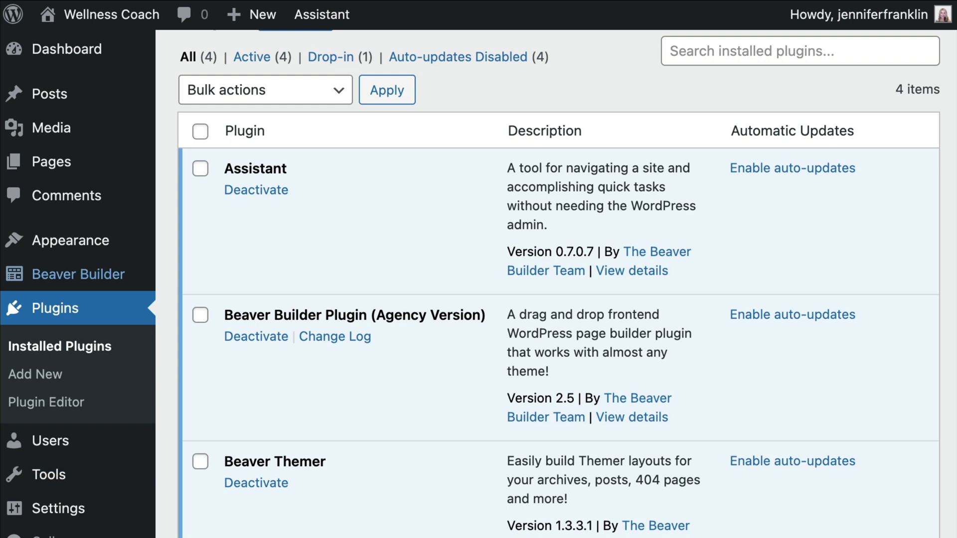
{"action": "mouse_move", "coordinate": [117, 279]}
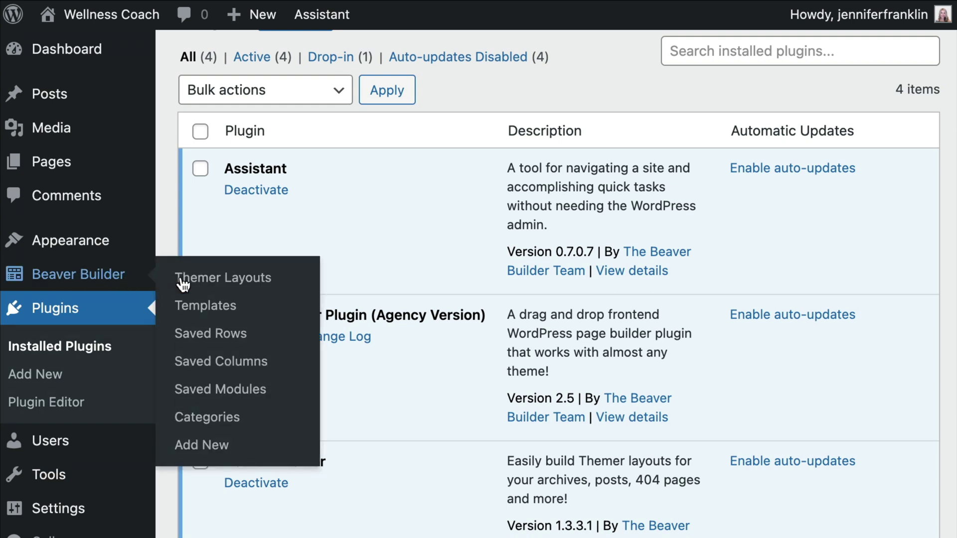
{"action": "left_click", "coordinate": [271, 288]}
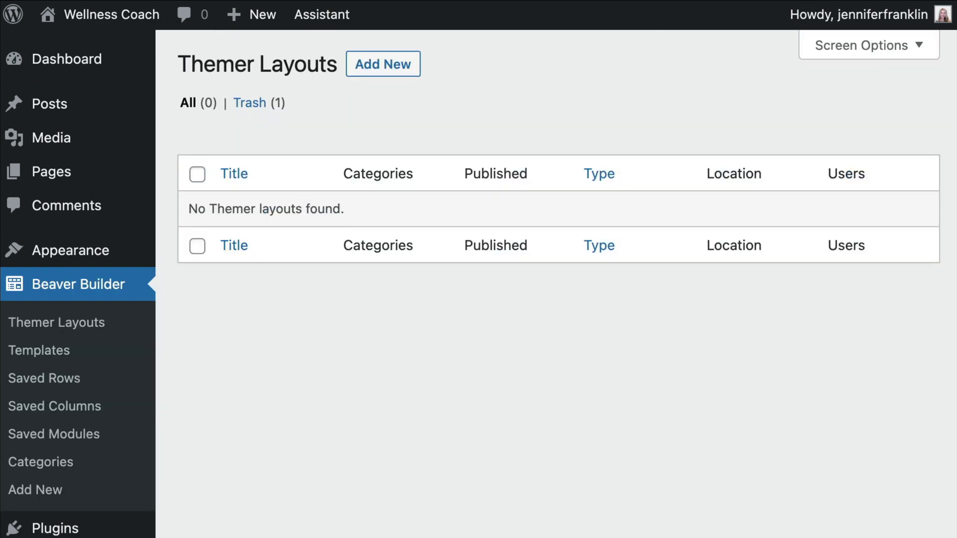
Create a new Themer Layout titled 'Announcement Bar' with layout type Part
{"action": "left_click", "coordinate": [405, 81]}
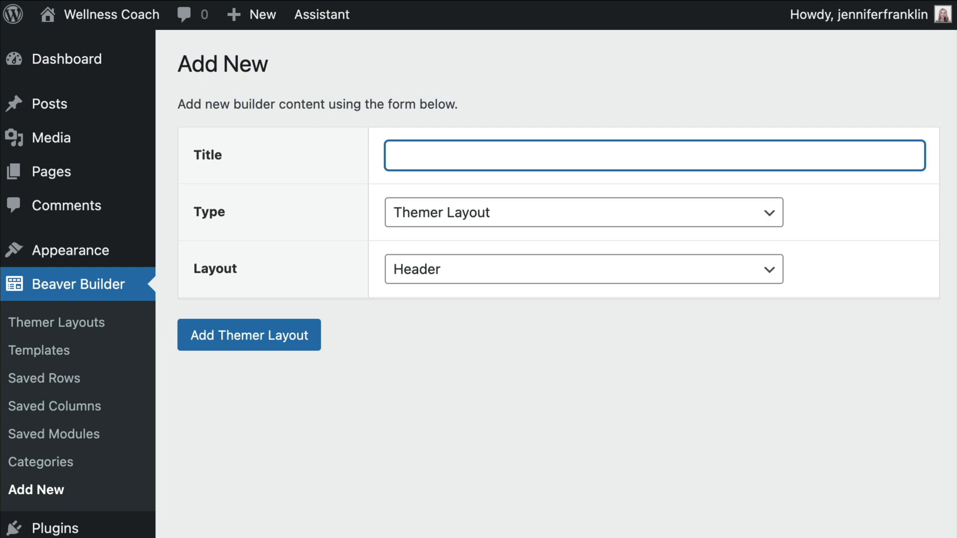
{"action": "type", "text": "Anno"}
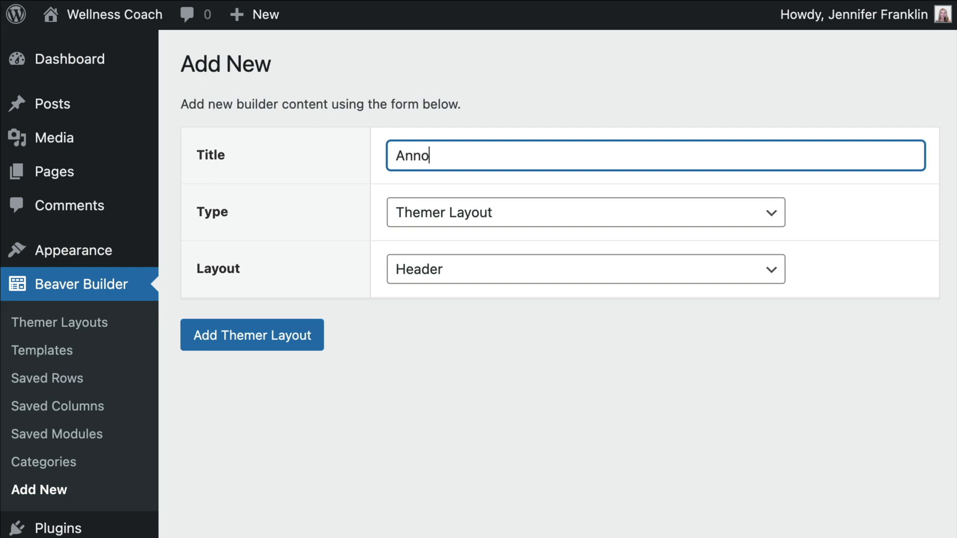
{"action": "type", "text": "uncement Bar"}
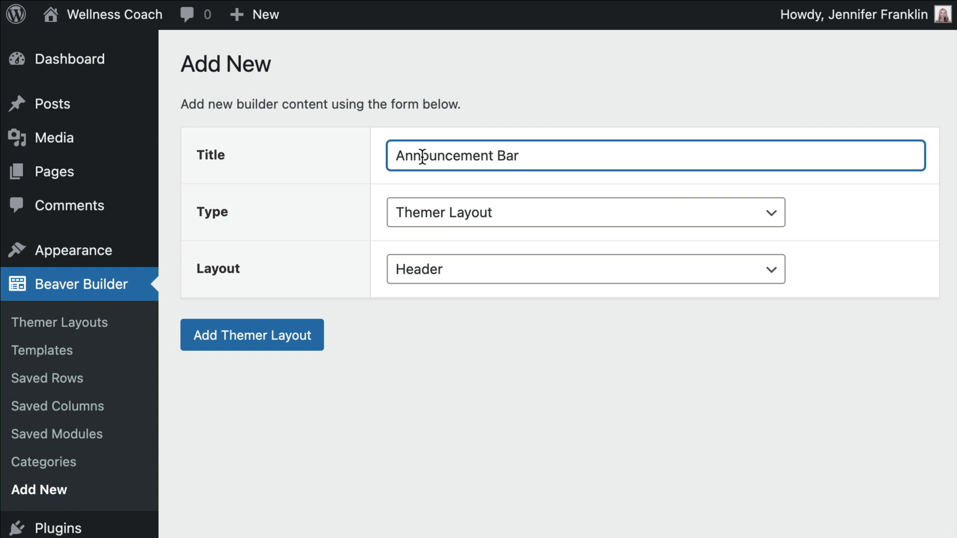
{"action": "left_click", "coordinate": [569, 218]}
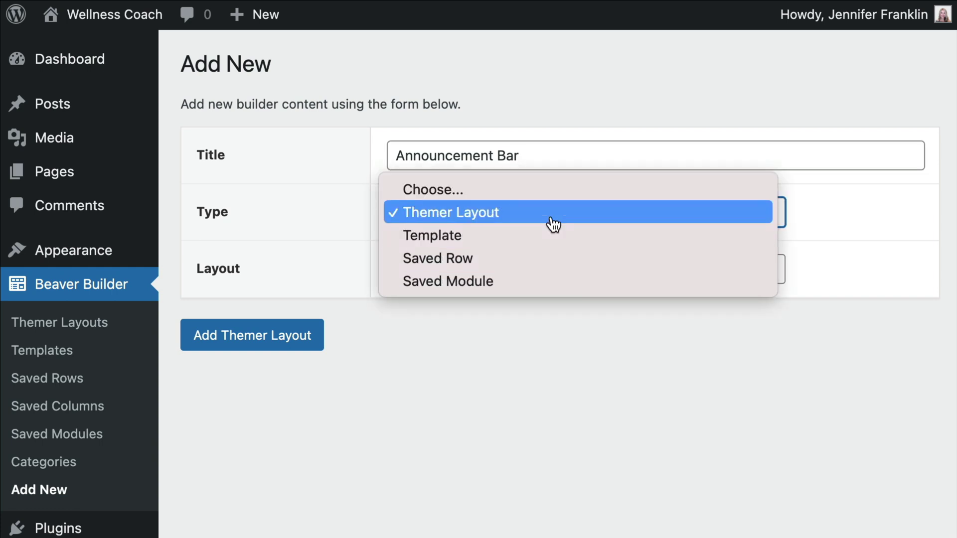
{"action": "left_click", "coordinate": [552, 224]}
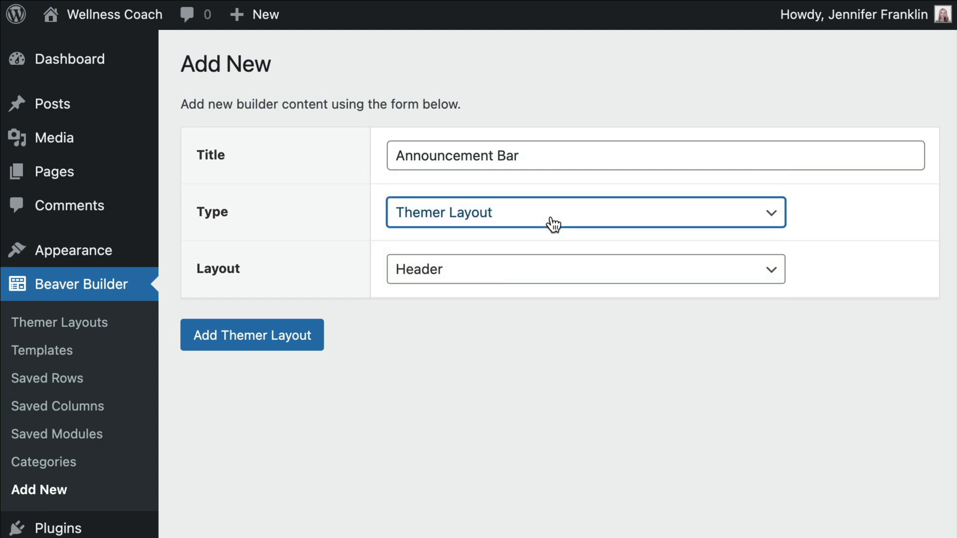
{"action": "left_click", "coordinate": [617, 276]}
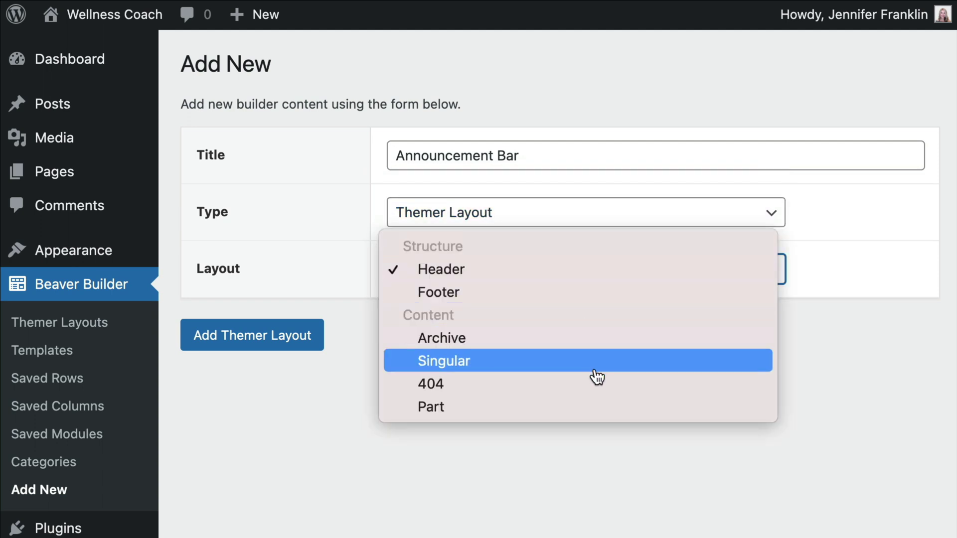
{"action": "left_click", "coordinate": [598, 413]}
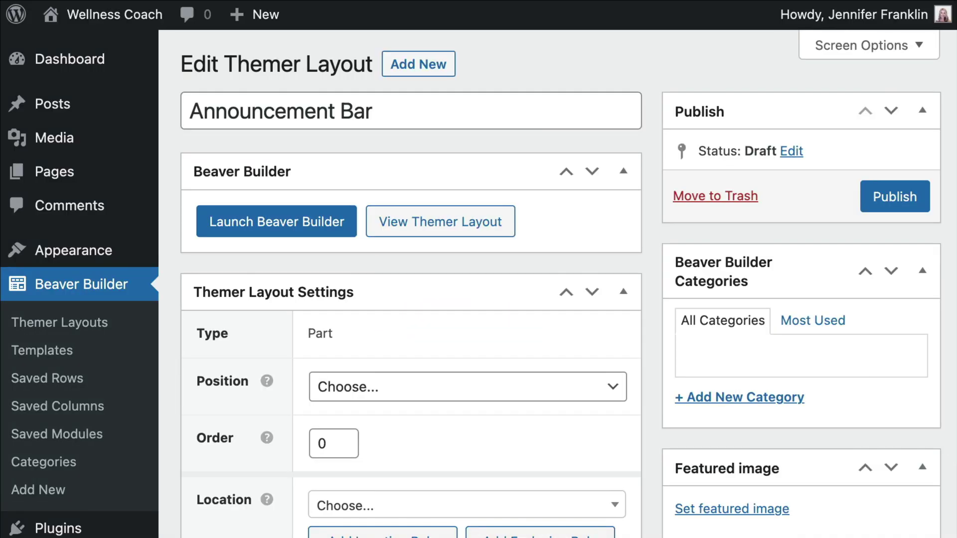
Set the part's position to Before Header
{"action": "scroll", "coordinate": [479, 285], "scroll_direction": "down", "scroll_amount": 2}
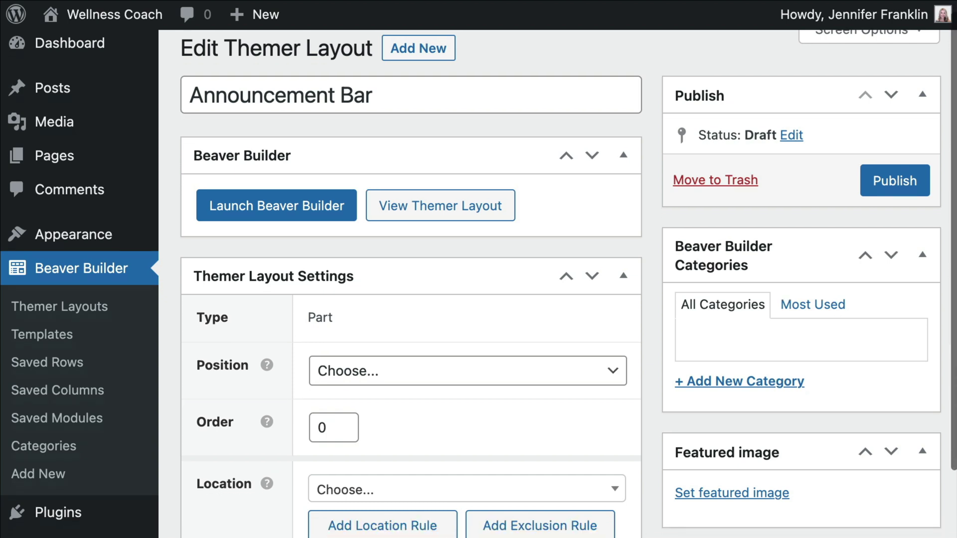
{"action": "scroll", "coordinate": [478, 284], "scroll_direction": "down", "scroll_amount": 1}
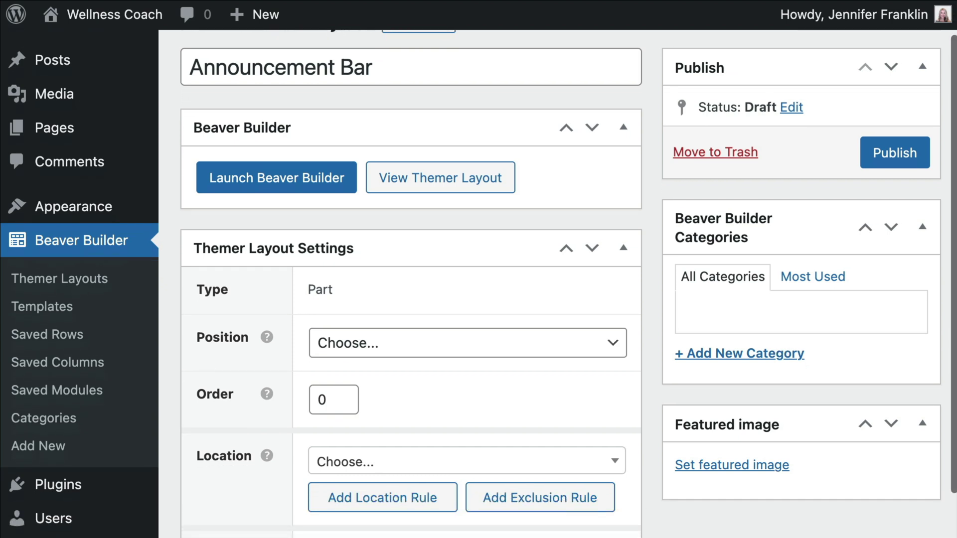
{"action": "scroll", "coordinate": [479, 284], "scroll_direction": "down", "scroll_amount": 1}
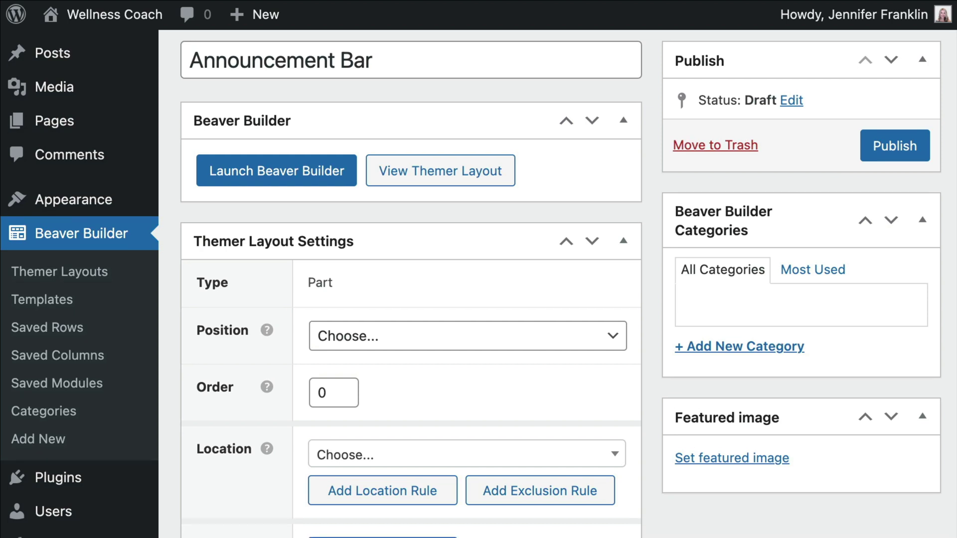
{"action": "left_click", "coordinate": [620, 348]}
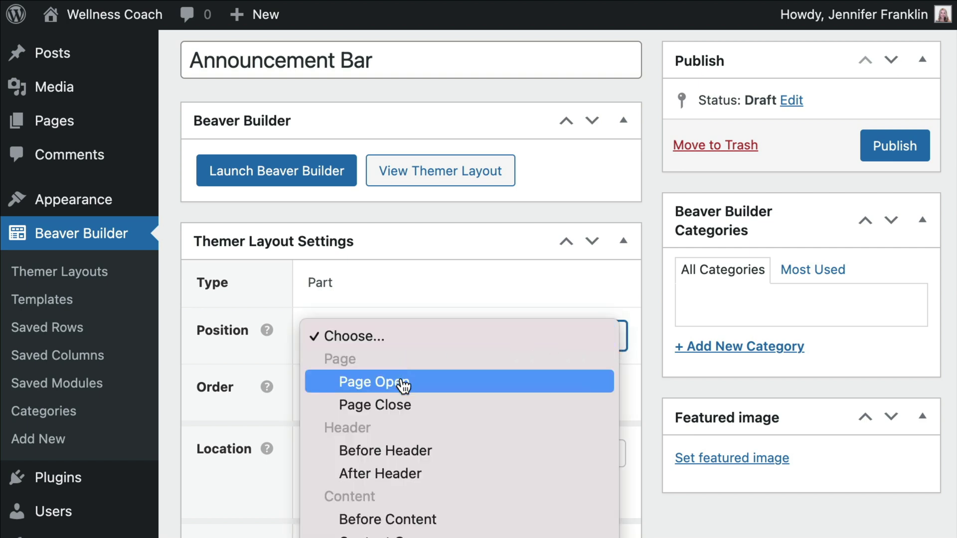
{"action": "left_click", "coordinate": [447, 457]}
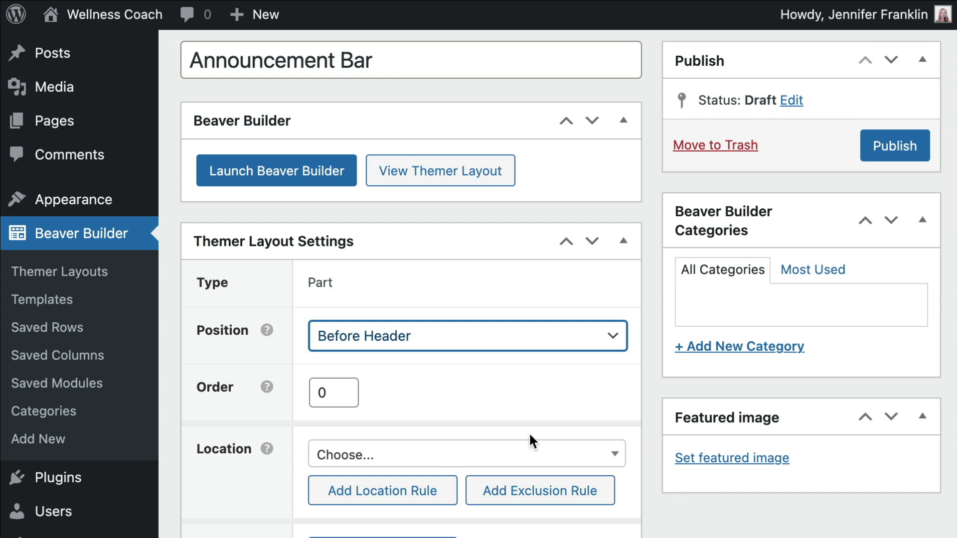
Set the display location to Entire Site and publish the layout
{"action": "scroll", "coordinate": [648, 471], "scroll_direction": "down", "scroll_amount": 3}
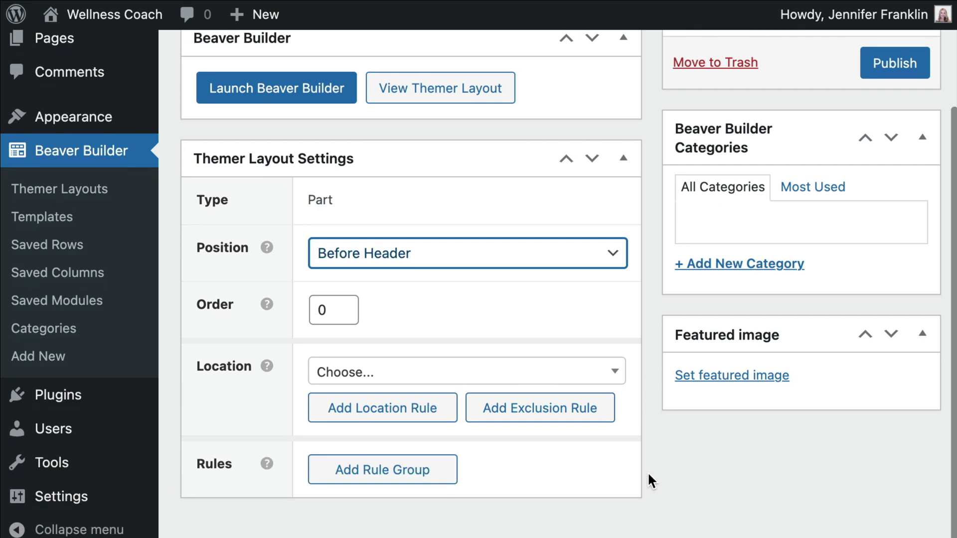
{"action": "left_click", "coordinate": [617, 380]}
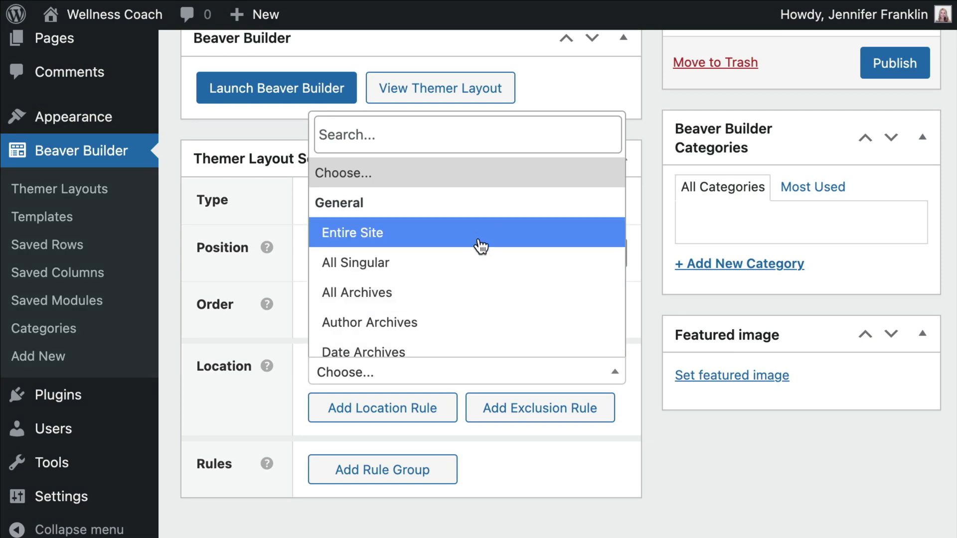
{"action": "left_click", "coordinate": [480, 243]}
{"action": "scroll", "coordinate": [648, 463], "scroll_direction": "up", "scroll_amount": 1}
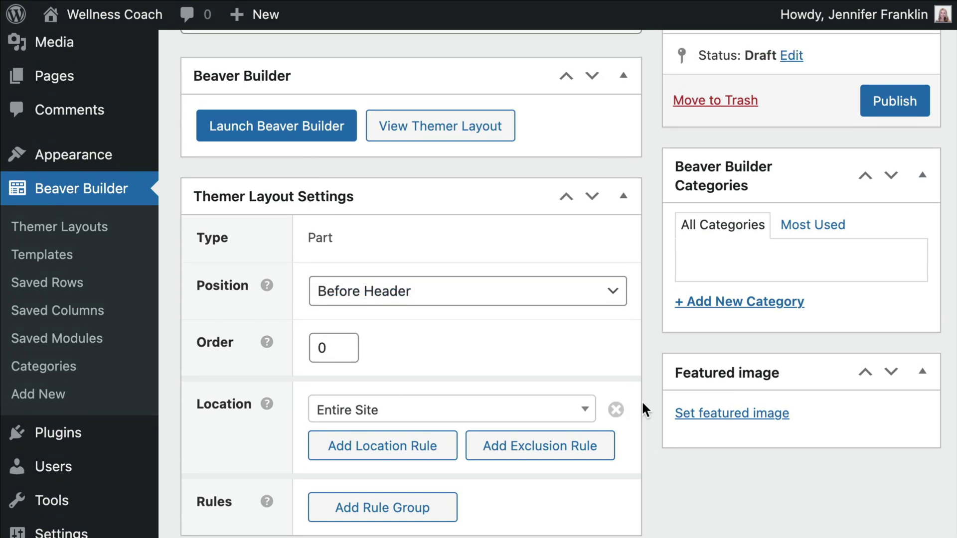
{"action": "left_click", "coordinate": [921, 120]}
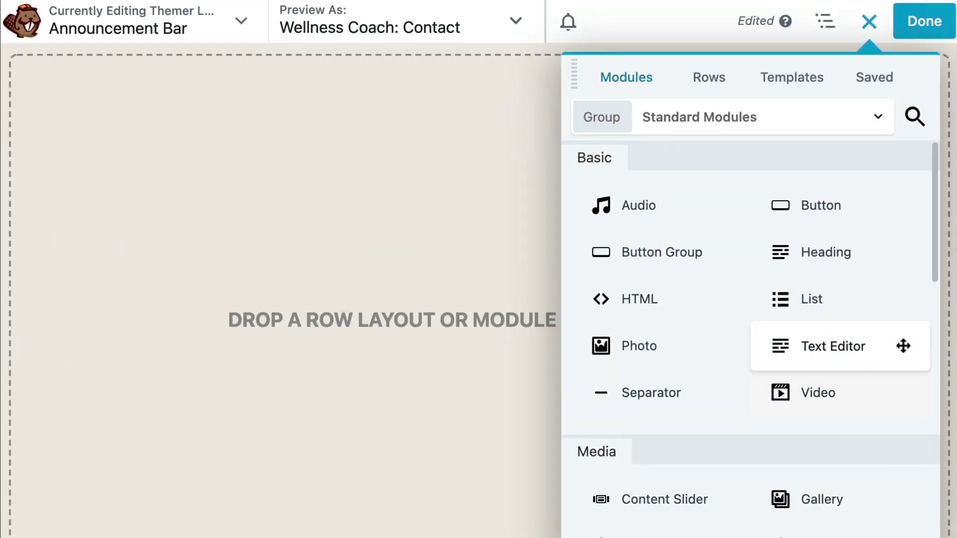
Add a Text Editor module with the pasted sale sentence, font size 22, centered
{"action": "left_click_drag", "start_coordinate": [903, 346], "coordinate": [611, 89]}
{"action": "type", "text": "Get 25% Off During Checkout Today! Hurry Sale Ends Soon"}
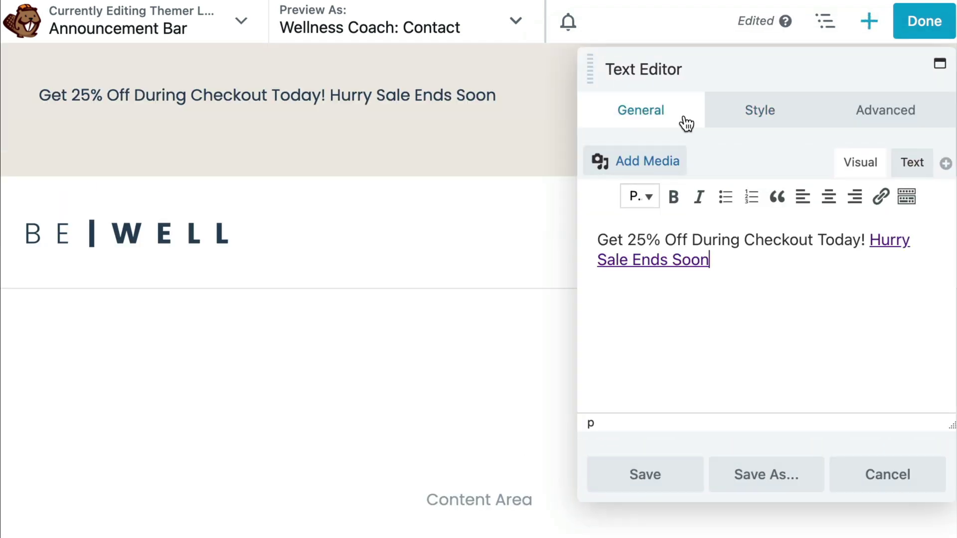
{"action": "left_click", "coordinate": [791, 114]}
{"action": "left_click", "coordinate": [646, 271]}
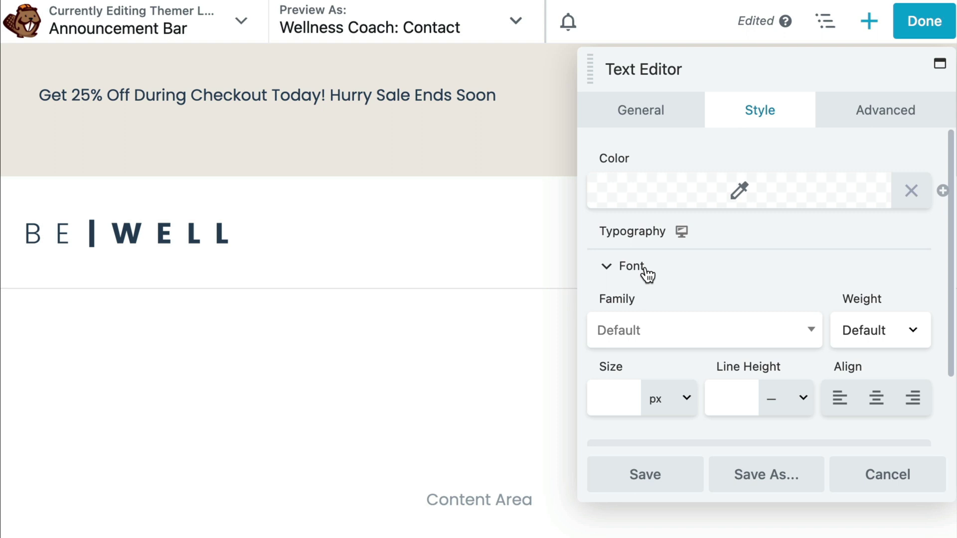
{"action": "left_click", "coordinate": [613, 395]}
{"action": "type", "text": "22"}
{"action": "left_click", "coordinate": [876, 398]}
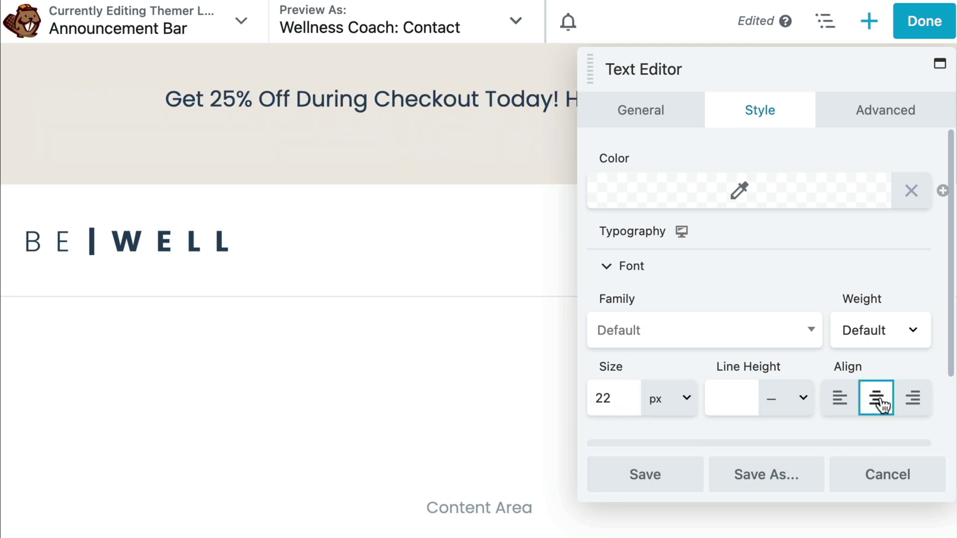
Set the text module's top and bottom margins to 0
{"action": "left_click", "coordinate": [900, 113]}
{"action": "left_click", "coordinate": [630, 220]}
{"action": "type", "text": "0"}
{"action": "key", "text": "Tab"}
{"action": "key", "text": "Tab"}
{"action": "type", "text": "0"}
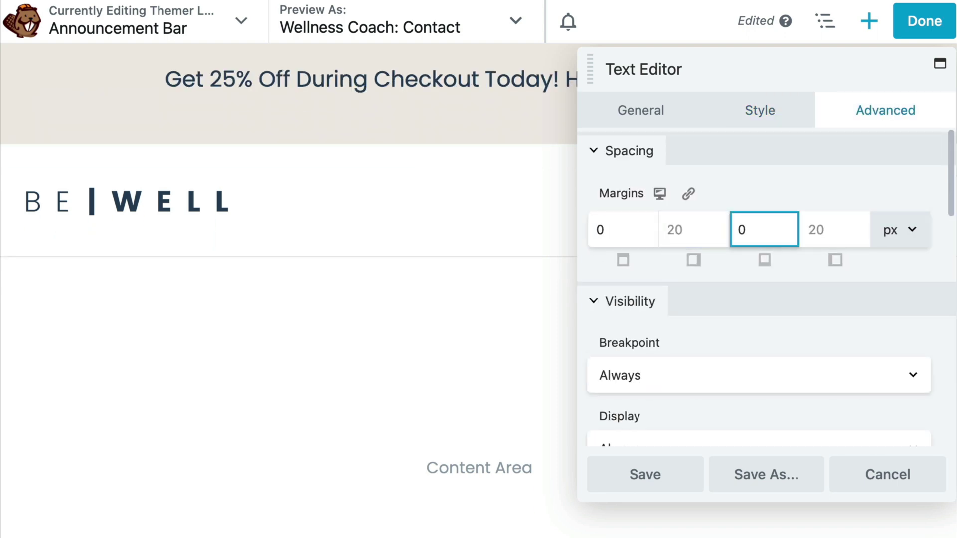
Save the text module, then make the row full width with white #ffffff text
{"action": "left_click", "coordinate": [678, 483]}
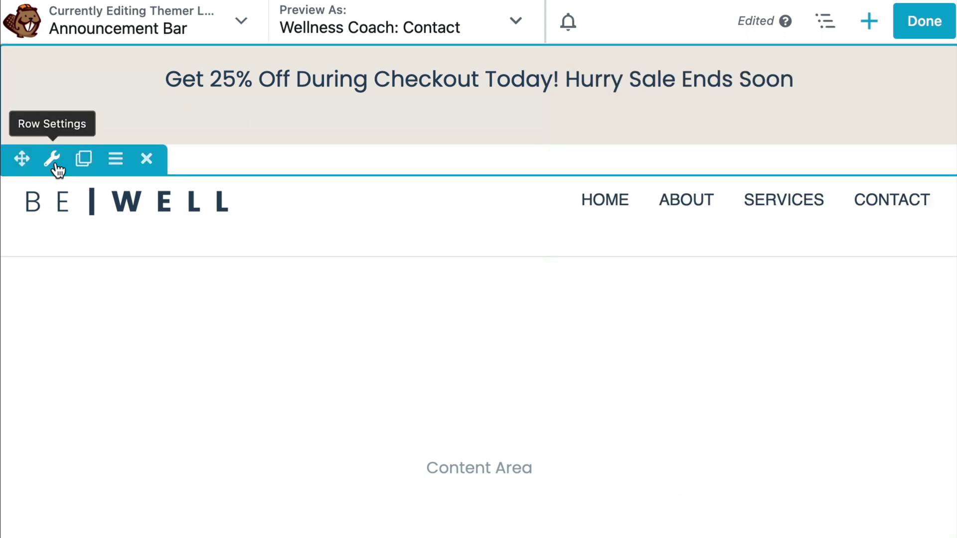
{"action": "left_click", "coordinate": [55, 161]}
{"action": "left_click", "coordinate": [912, 199]}
{"action": "left_click", "coordinate": [892, 218]}
{"action": "scroll", "coordinate": [878, 388], "scroll_direction": "down", "scroll_amount": 2}
{"action": "scroll", "coordinate": [876, 379], "scroll_direction": "down", "scroll_amount": 1}
{"action": "left_click", "coordinate": [878, 386]}
{"action": "left_click_drag", "start_coordinate": [643, 62], "coordinate": [612, 62]}
{"action": "type", "text": "fffff"}
{"action": "left_click", "coordinate": [788, 398]}
Give the row a solid background using the dark-blue #2a435b colour preset
{"action": "scroll", "coordinate": [789, 399], "scroll_direction": "down", "scroll_amount": 4}
{"action": "scroll", "coordinate": [789, 399], "scroll_direction": "down", "scroll_amount": 2}
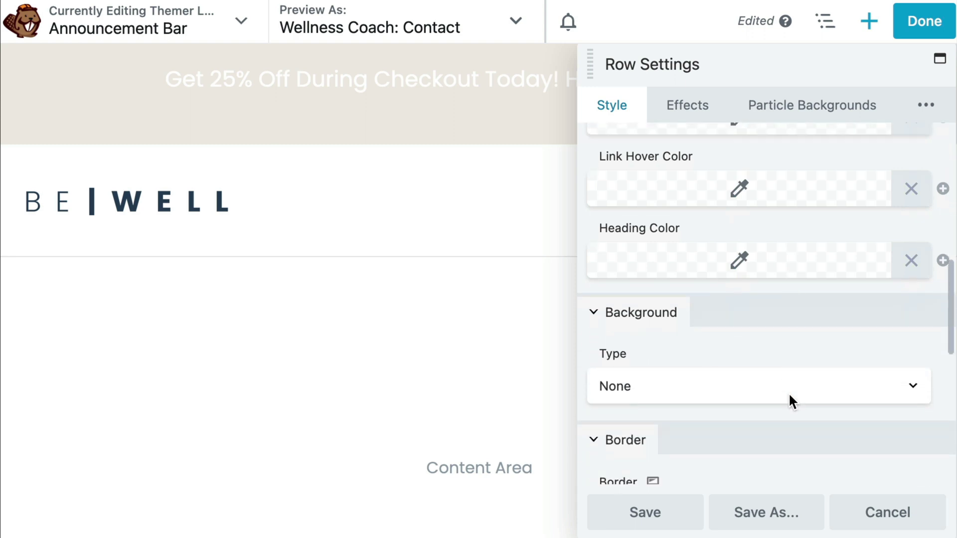
{"action": "left_click", "coordinate": [788, 398]}
{"action": "left_click", "coordinate": [786, 406]}
{"action": "scroll", "coordinate": [803, 434], "scroll_direction": "down", "scroll_amount": 3}
{"action": "left_click", "coordinate": [794, 387]}
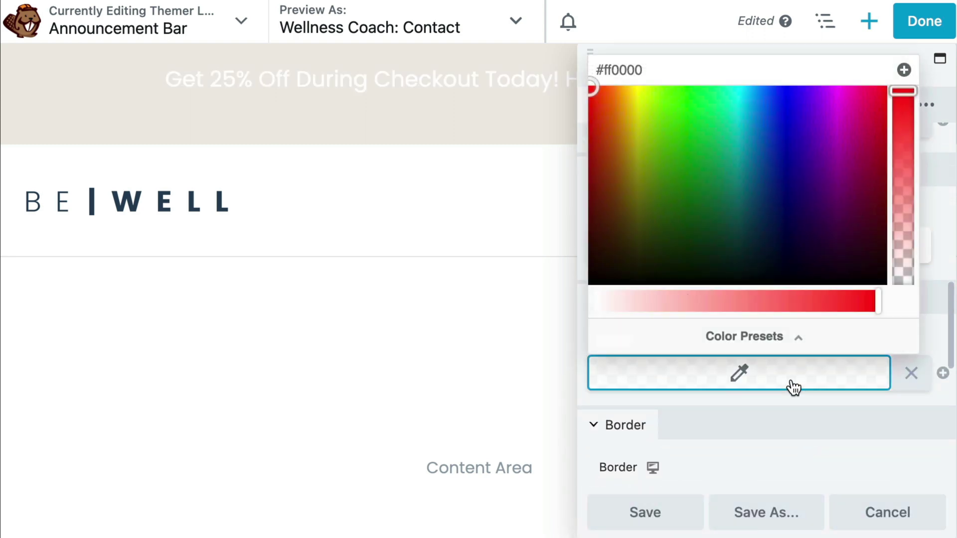
{"action": "left_click", "coordinate": [783, 337]}
{"action": "left_click", "coordinate": [742, 138]}
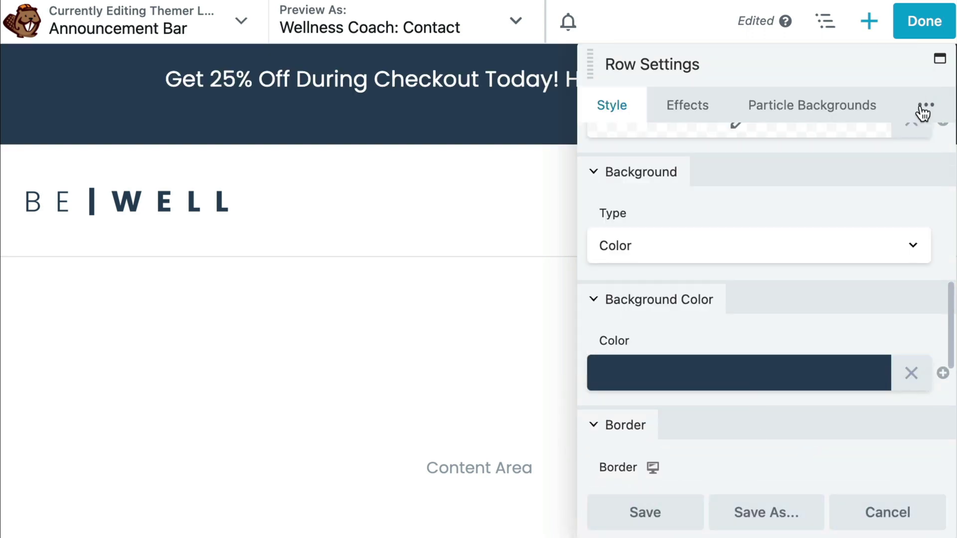
Set the row's bottom padding to 0 and save the row settings
{"action": "left_click", "coordinate": [925, 105]}
{"action": "left_click", "coordinate": [895, 146]}
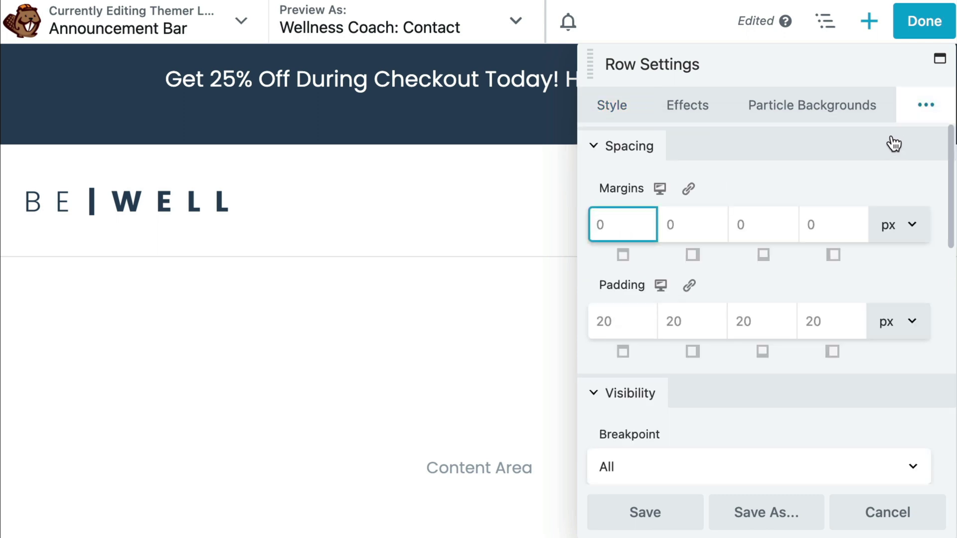
{"action": "left_click", "coordinate": [771, 320]}
{"action": "type", "text": "0"}
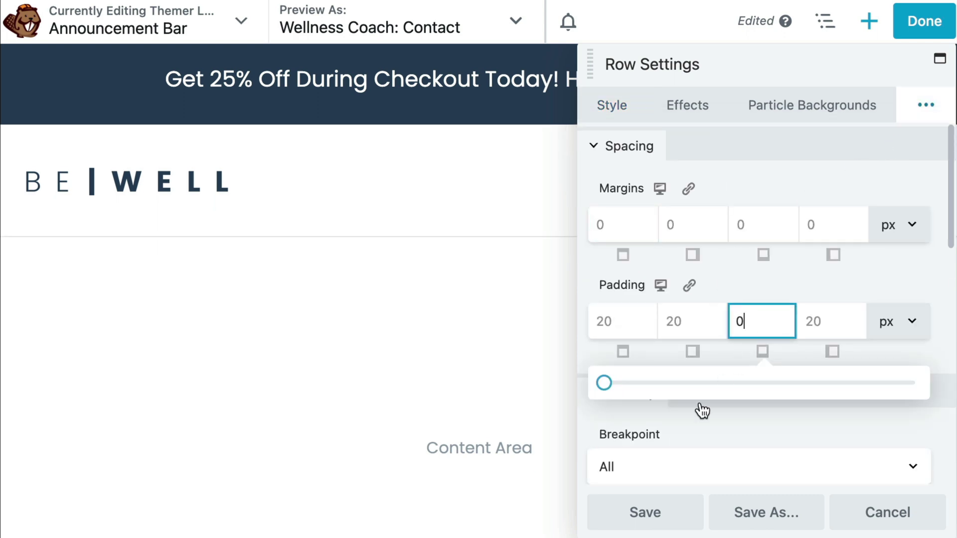
{"action": "left_click", "coordinate": [669, 511]}
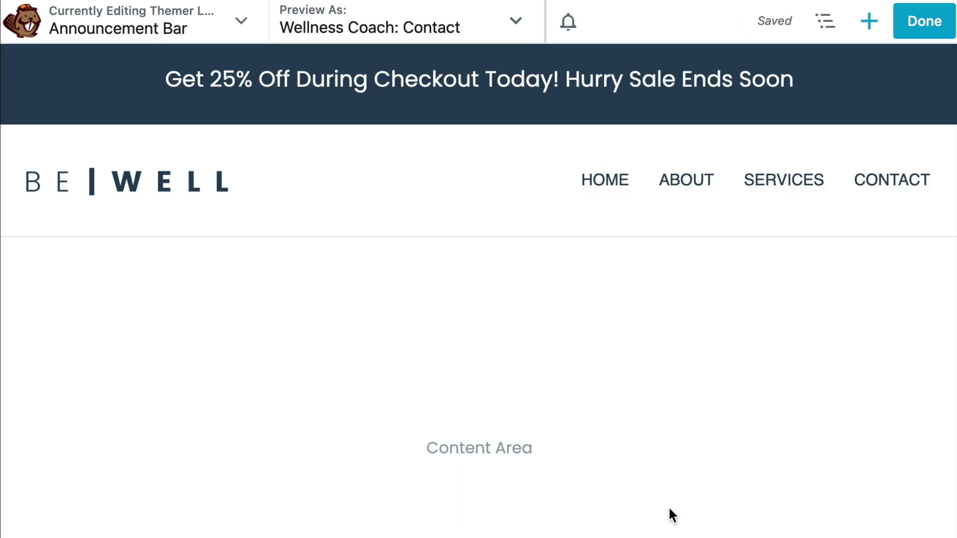
Finish editing and publish the Announcement Bar layout changes
{"action": "left_click", "coordinate": [934, 35]}
{"action": "left_click", "coordinate": [857, 34]}
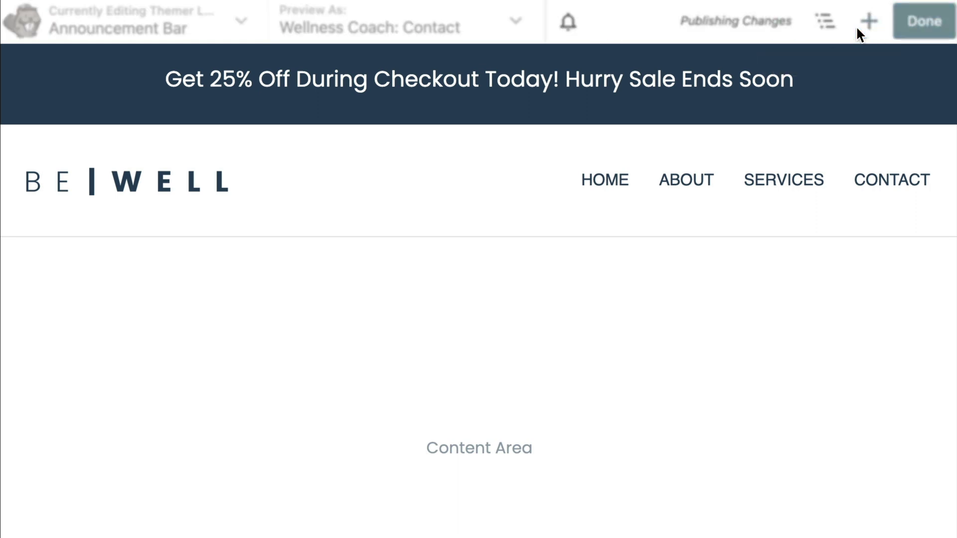